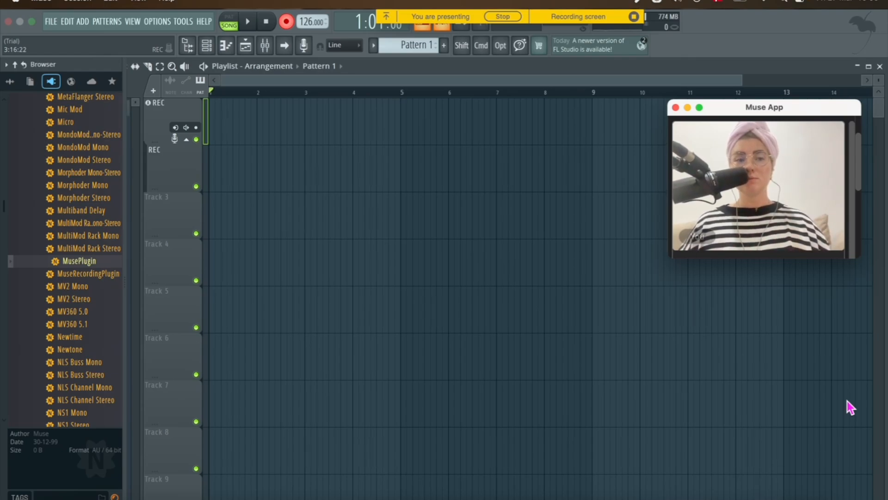
{"action": "left_click_drag", "start_coordinate": [824, 110], "coordinate": [850, 54]}
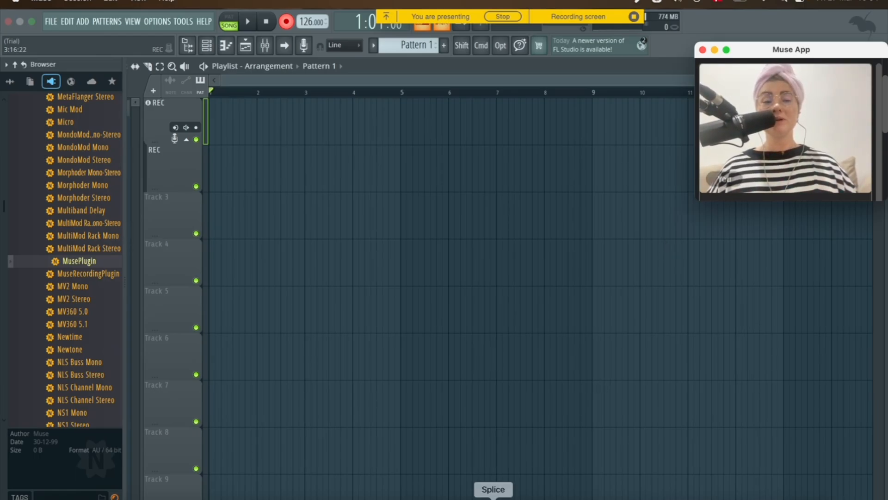
Switch to Splice and search its sample library for "lofi drums"
{"action": "left_click", "coordinate": [493, 497]}
{"action": "left_click", "coordinate": [471, 396]}
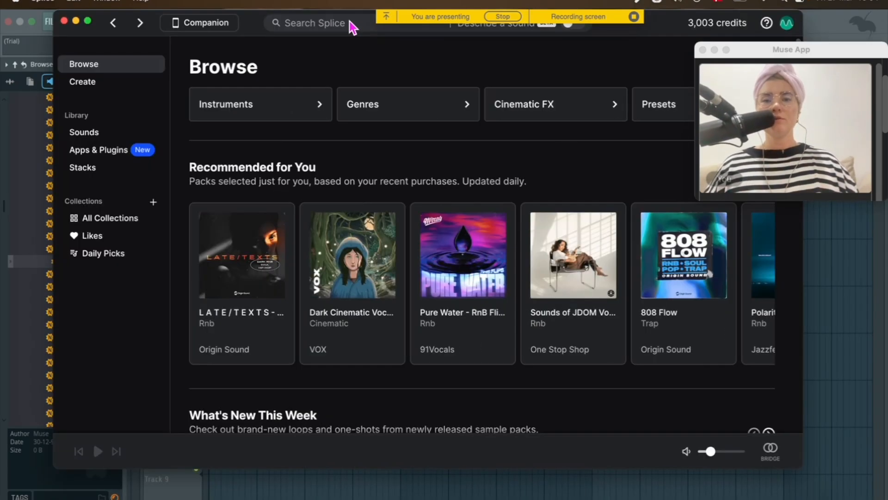
{"action": "left_click", "coordinate": [346, 24]}
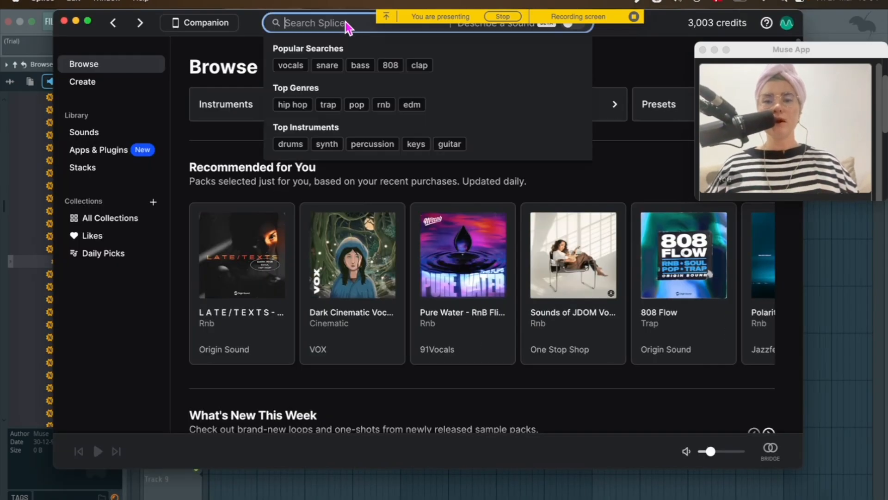
{"action": "type", "text": "ofi d"}
{"action": "key", "text": "BackSpace"}
{"action": "type", "text": "be"}
{"action": "key", "text": "BackSpace"}
{"action": "key", "text": "BackSpace"}
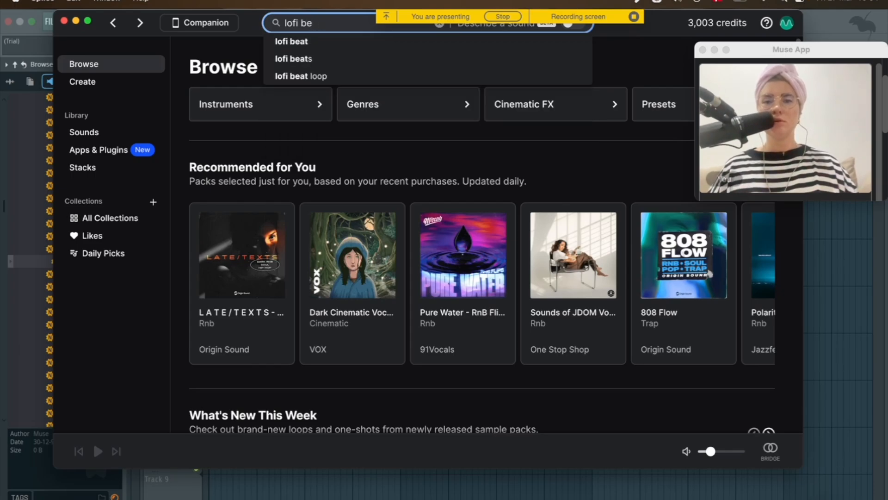
{"action": "key", "text": "Return"}
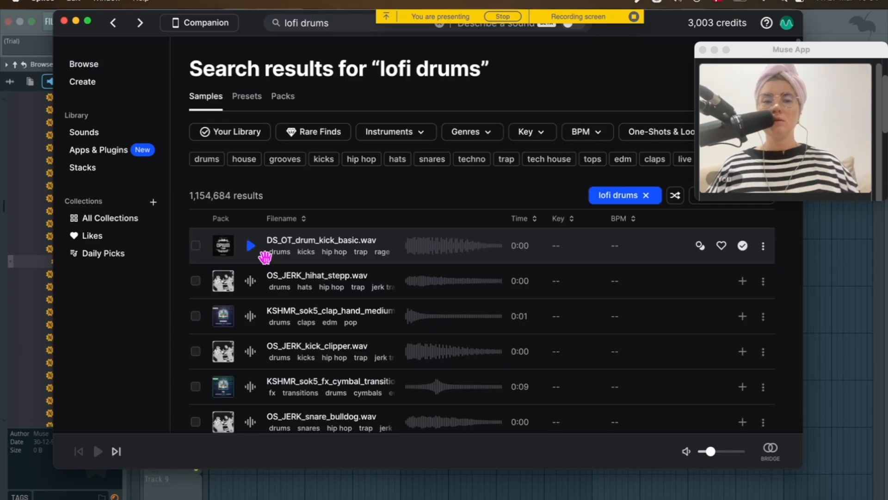
Preview drum samples and download OS_CHH_80_drum_loop_bounce.wav to the library
{"action": "scroll", "coordinate": [261, 315], "scroll_direction": "down", "scroll_amount": 1}
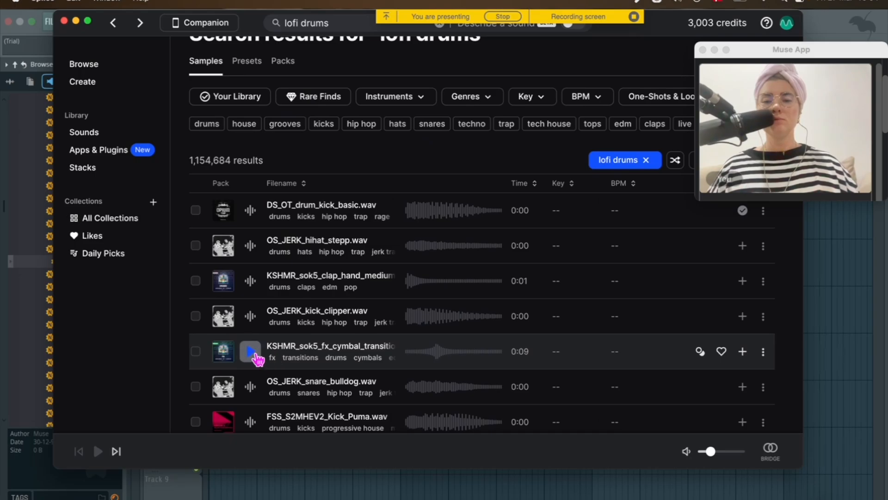
{"action": "scroll", "coordinate": [252, 353], "scroll_direction": "down", "scroll_amount": 2}
{"action": "scroll", "coordinate": [254, 368], "scroll_direction": "down", "scroll_amount": 10}
{"action": "left_click", "coordinate": [252, 280]}
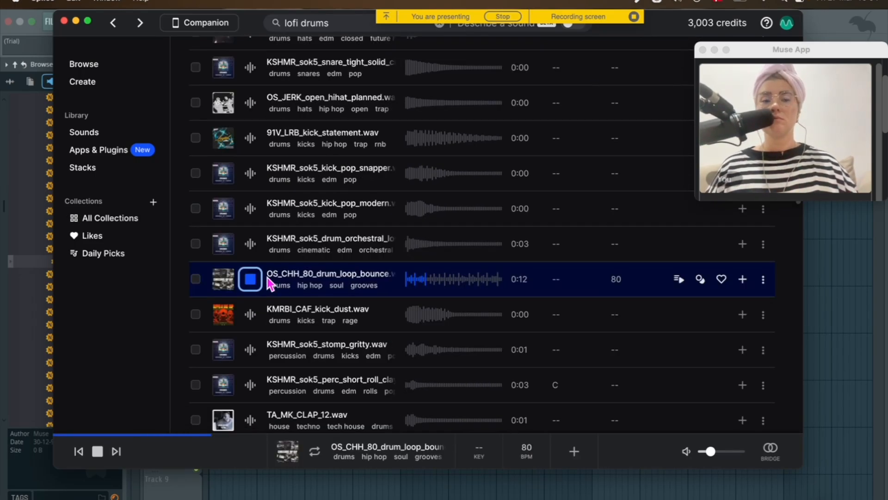
{"action": "left_click", "coordinate": [254, 280]}
{"action": "left_click", "coordinate": [742, 283]}
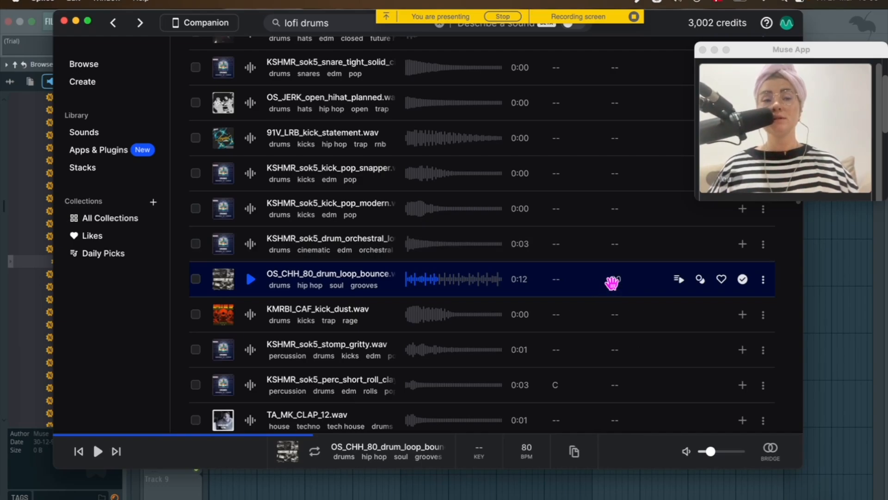
Return to FL Studio and set the project tempo to 80 BPM
{"action": "left_click", "coordinate": [864, 251]}
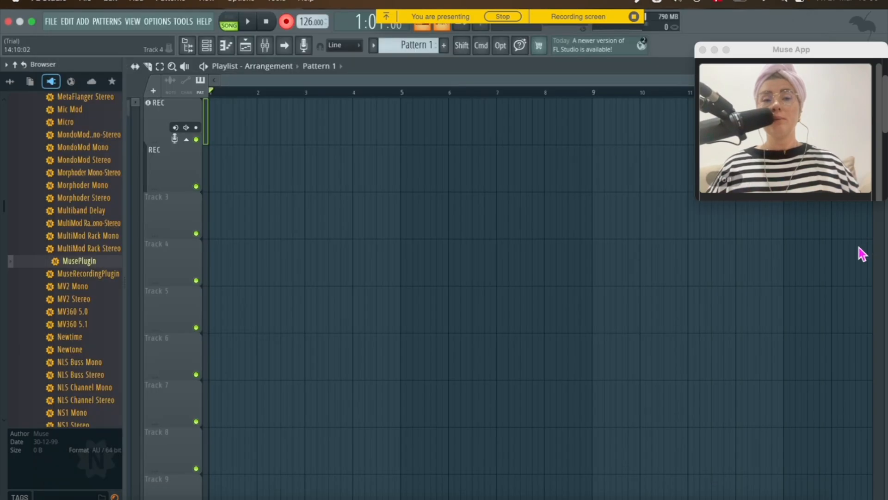
{"action": "left_click_drag", "start_coordinate": [306, 22], "coordinate": [306, 37]}
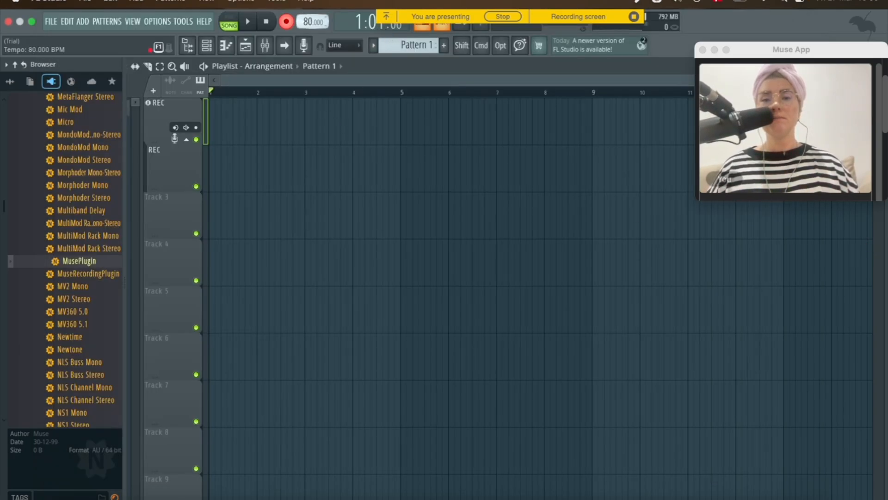
Drag the OS_CHH_80_drum_loop_bounce loop from Splice onto the first playlist track in FL Studio
{"action": "left_click", "coordinate": [493, 496]}
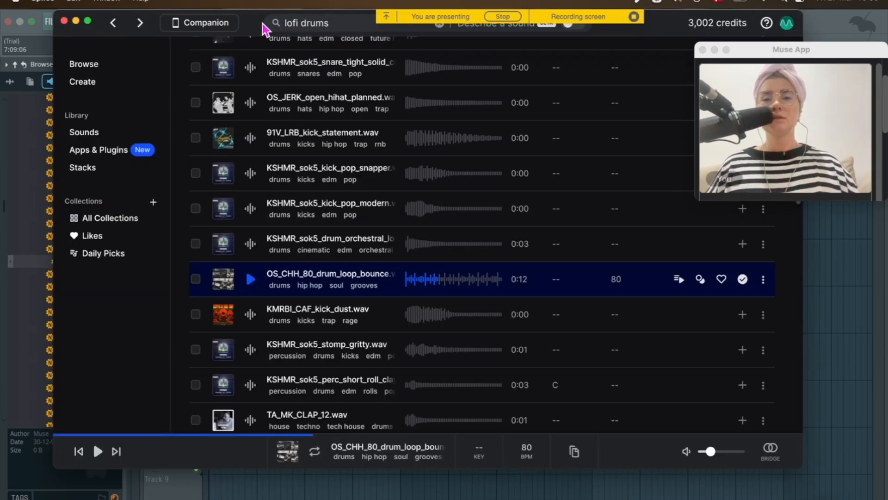
{"action": "left_click_drag", "start_coordinate": [254, 25], "coordinate": [639, 25]}
{"action": "left_click_drag", "start_coordinate": [654, 270], "coordinate": [258, 132]}
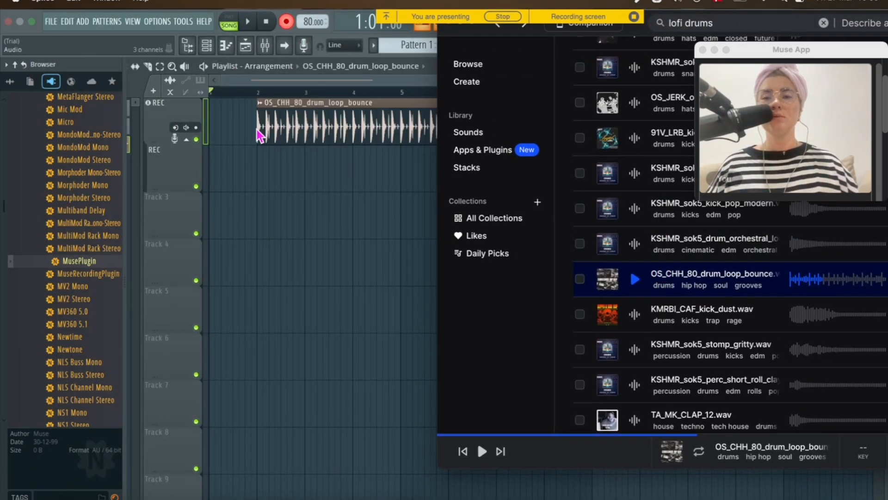
{"action": "left_click", "coordinate": [327, 233]}
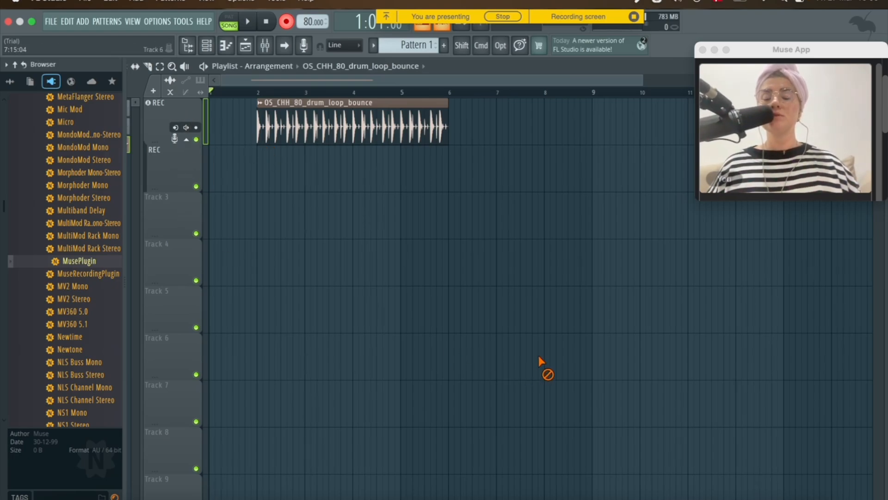
Open Splice's Create panel and drop the drum loop into a new stack
{"action": "left_click", "coordinate": [493, 491]}
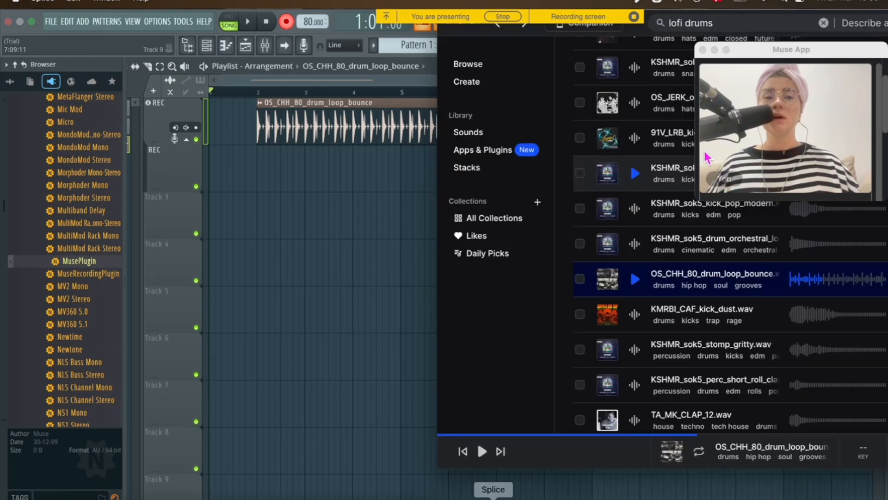
{"action": "left_click_drag", "start_coordinate": [639, 25], "coordinate": [131, 41]}
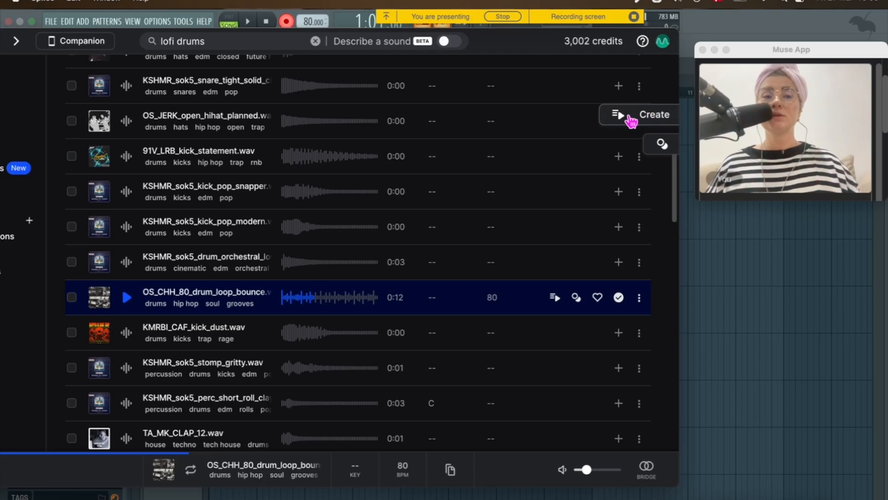
{"action": "left_click", "coordinate": [631, 121]}
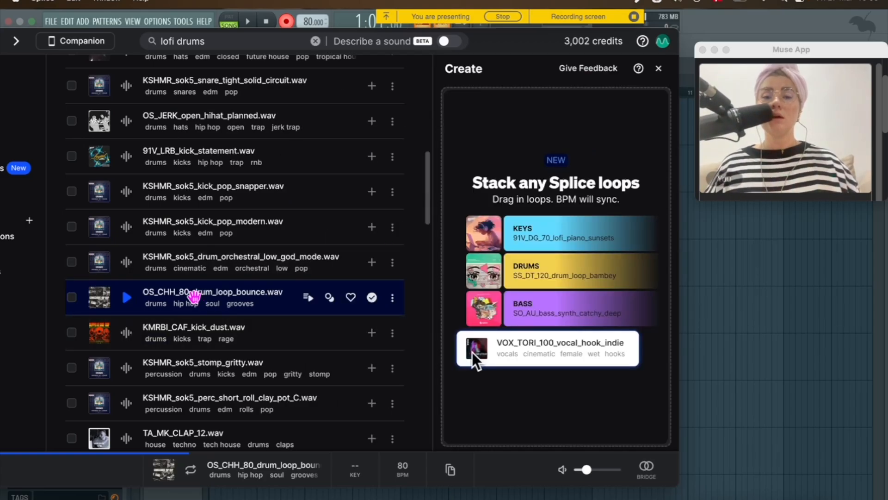
{"action": "left_click_drag", "start_coordinate": [152, 299], "coordinate": [570, 198]}
Try to add a recommended Percussion loop to the stack and lower the playback volume
{"action": "left_click", "coordinate": [562, 234]}
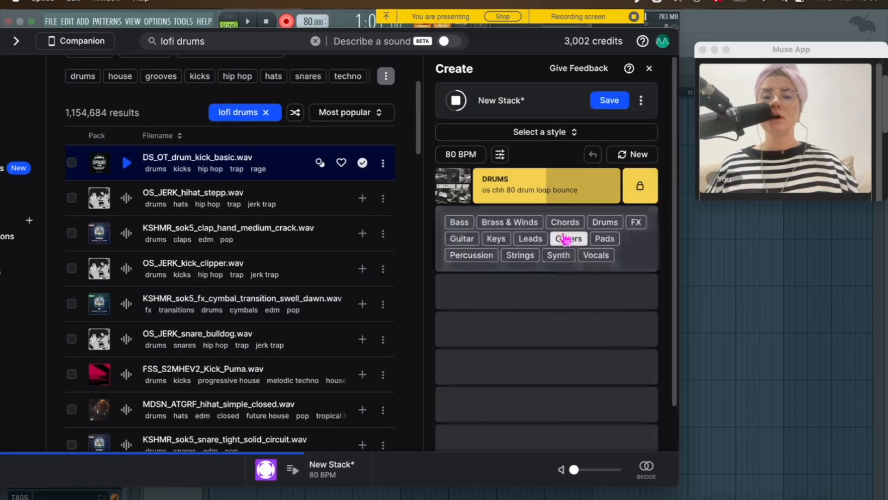
{"action": "left_click", "coordinate": [472, 255]}
{"action": "mouse_move", "coordinate": [559, 196]}
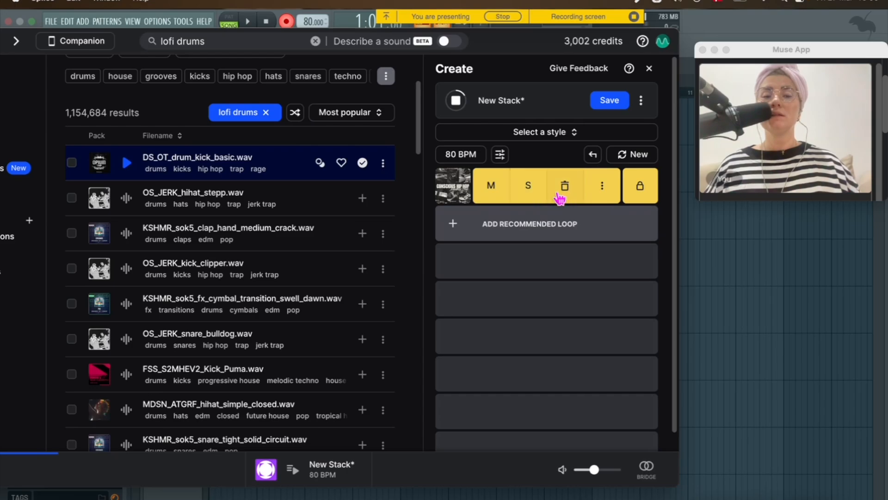
{"action": "left_click_drag", "start_coordinate": [596, 476], "coordinate": [574, 470]}
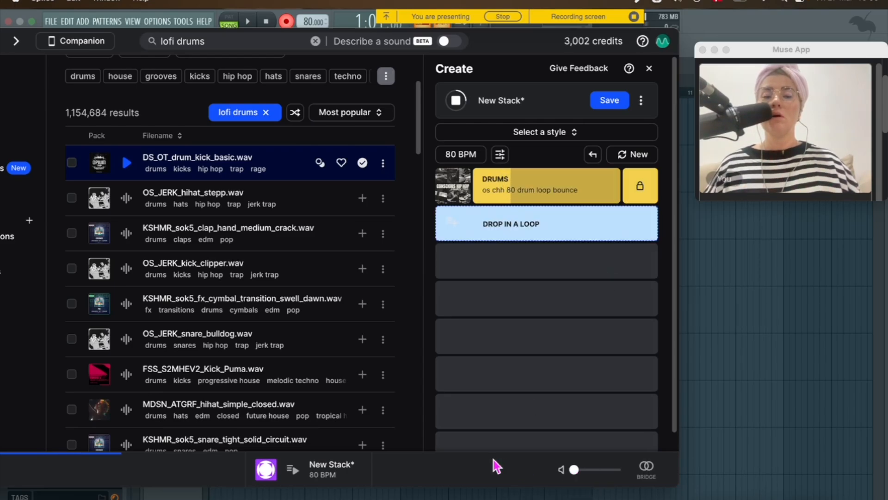
Search the sample library for "lofi percussion"
{"action": "left_click", "coordinate": [205, 44]}
{"action": "key", "text": "BackSpace"}
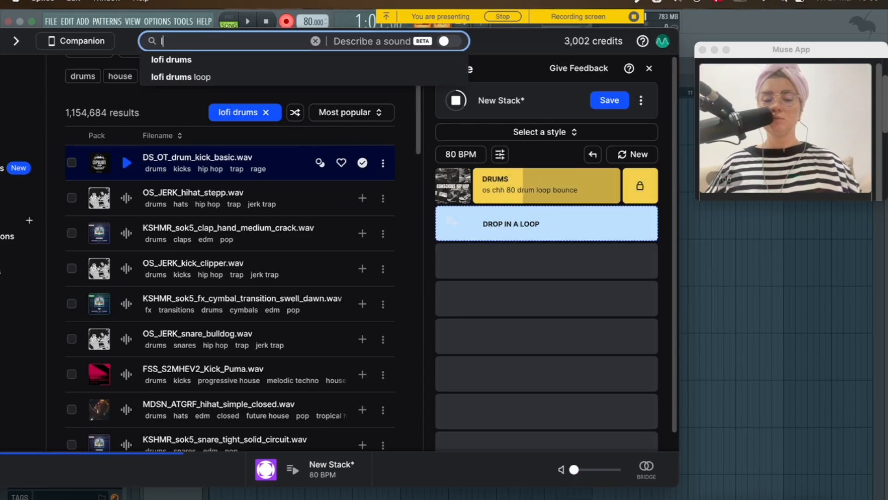
{"action": "type", "text": "lofi percussion"}
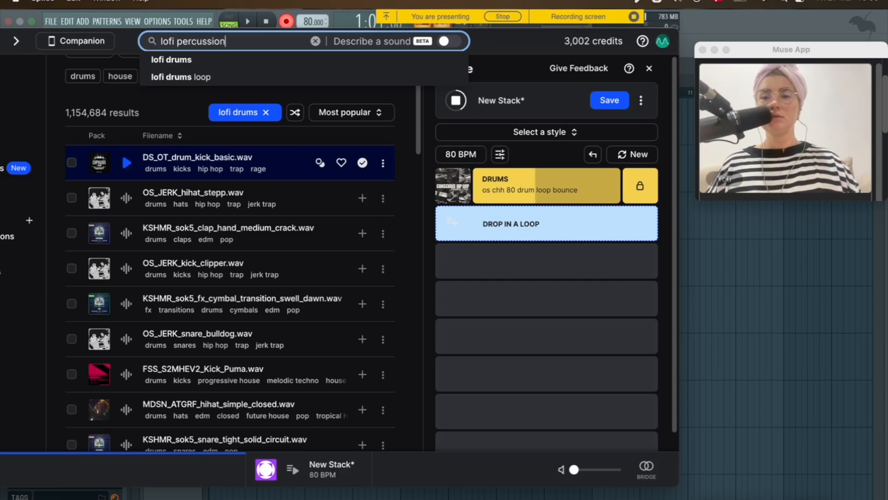
{"action": "key", "text": "Return"}
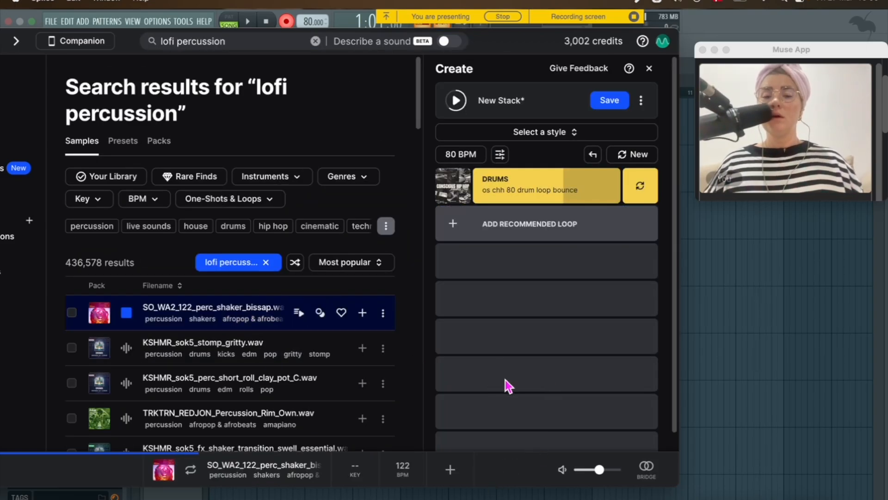
Add the SO_WA2_122_perc_shaker_bissap loop to the stack below the drum loop
{"action": "double_click", "coordinate": [493, 42]}
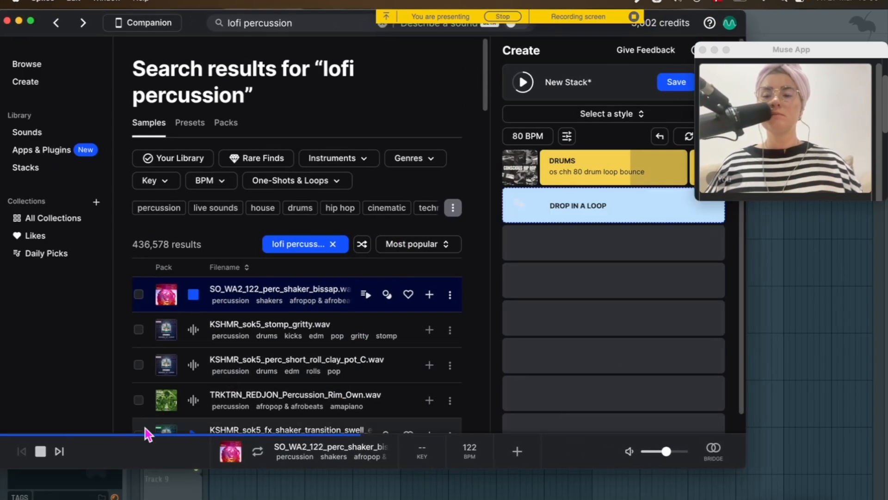
{"action": "left_click_drag", "start_coordinate": [250, 298], "coordinate": [609, 211]}
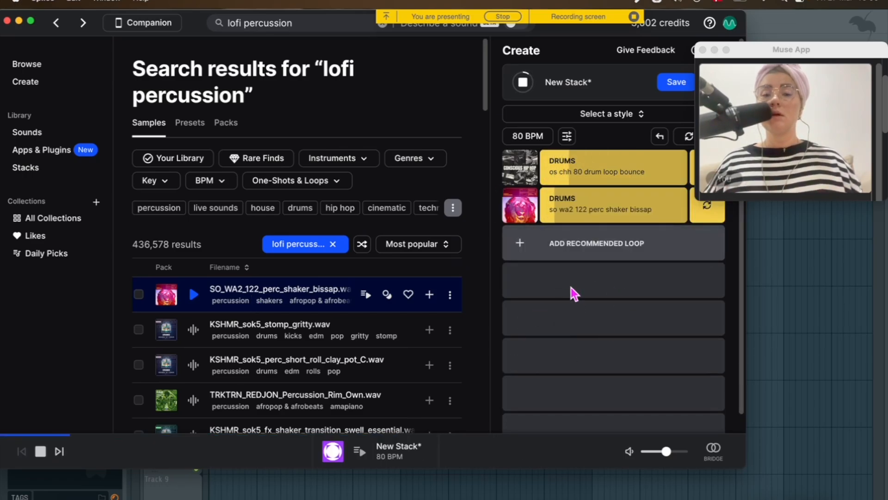
Preview the two-loop stack at a lower volume and stop playback
{"action": "left_click", "coordinate": [627, 255]}
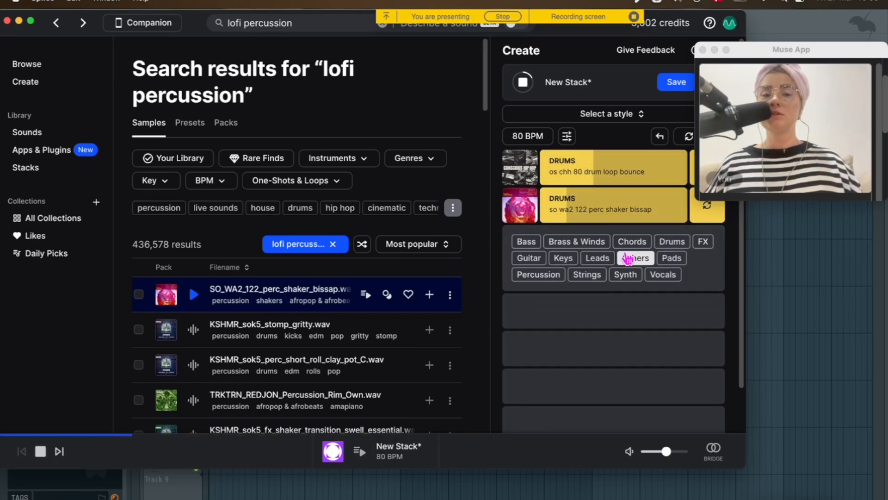
{"action": "left_click_drag", "start_coordinate": [666, 451], "coordinate": [641, 451]}
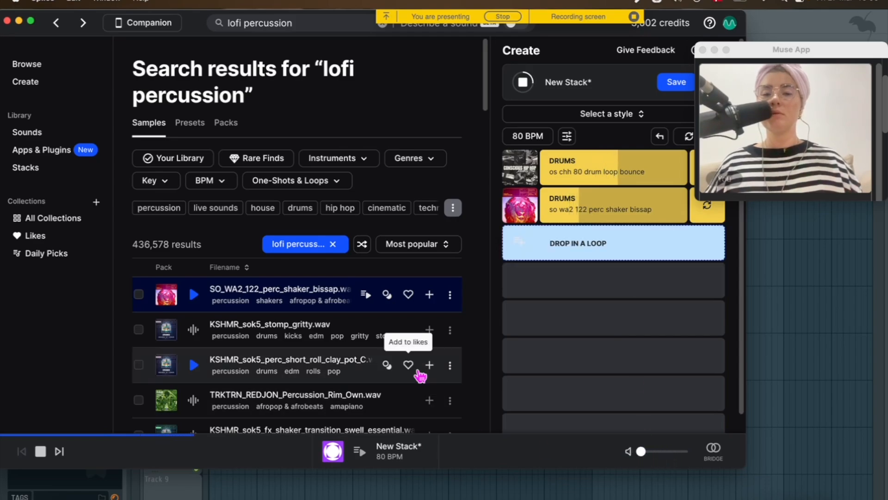
{"action": "left_click_drag", "start_coordinate": [307, 301], "coordinate": [476, 471]}
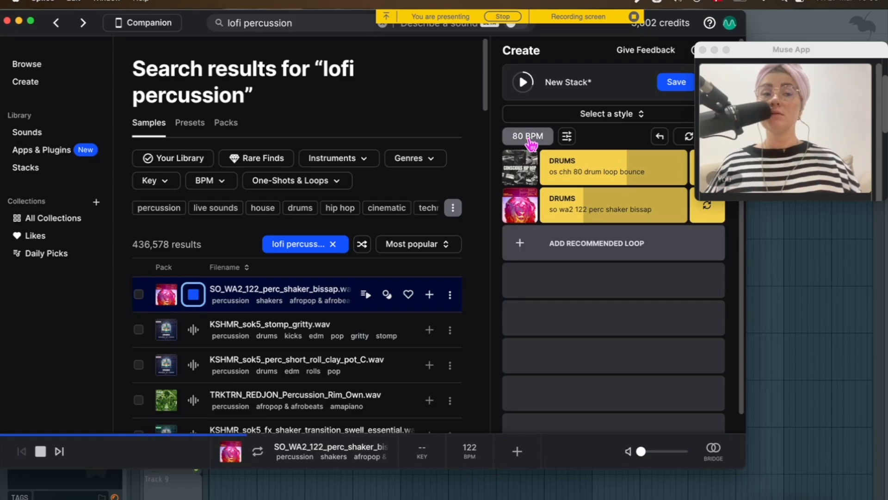
{"action": "mouse_move", "coordinate": [564, 166]}
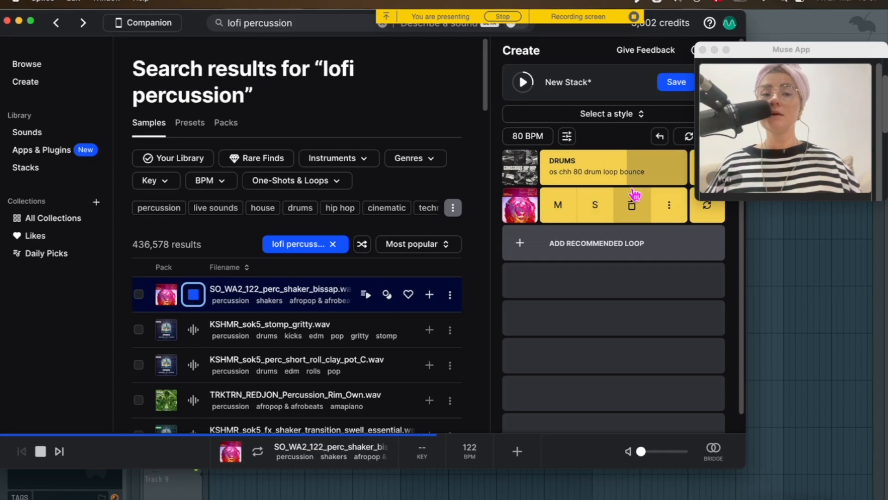
{"action": "left_click", "coordinate": [40, 452]}
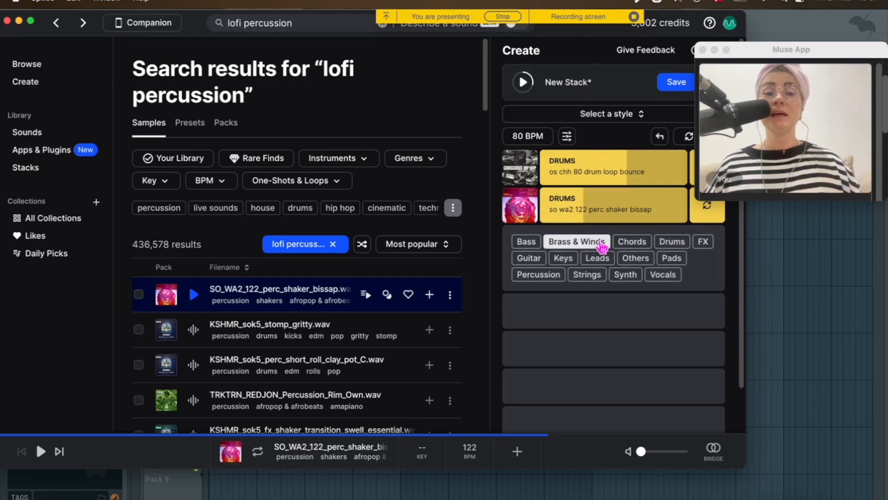
Save the stack under the name Soulful Shade
{"action": "left_click_drag", "start_coordinate": [686, 20], "coordinate": [616, 18]}
{"action": "left_click_drag", "start_coordinate": [706, 37], "coordinate": [649, 32]}
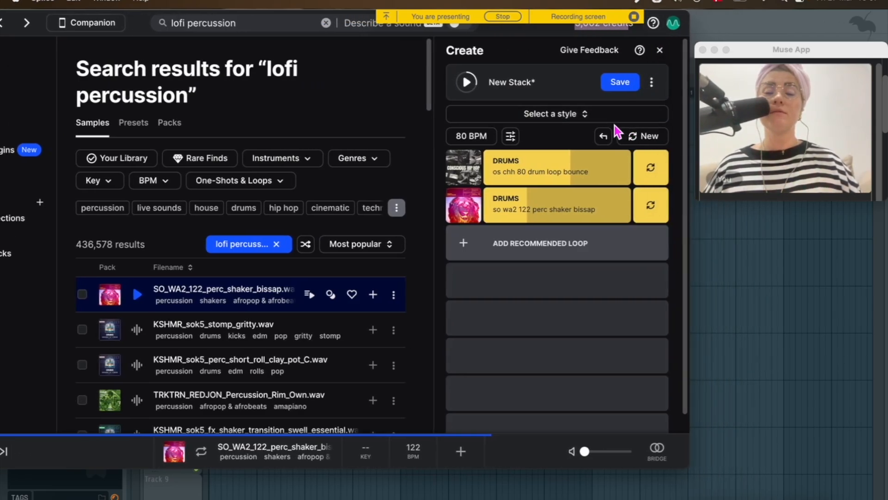
{"action": "left_click", "coordinate": [652, 82]}
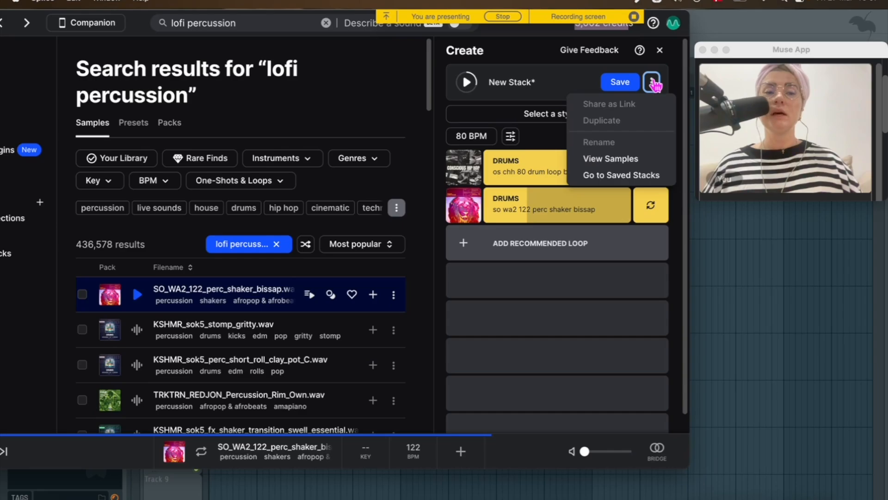
{"action": "left_click", "coordinate": [619, 88]}
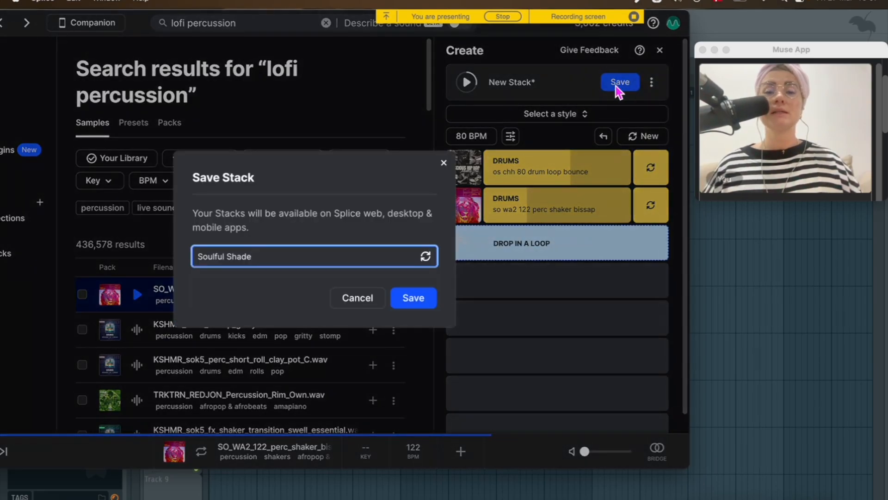
{"action": "left_click", "coordinate": [412, 300]}
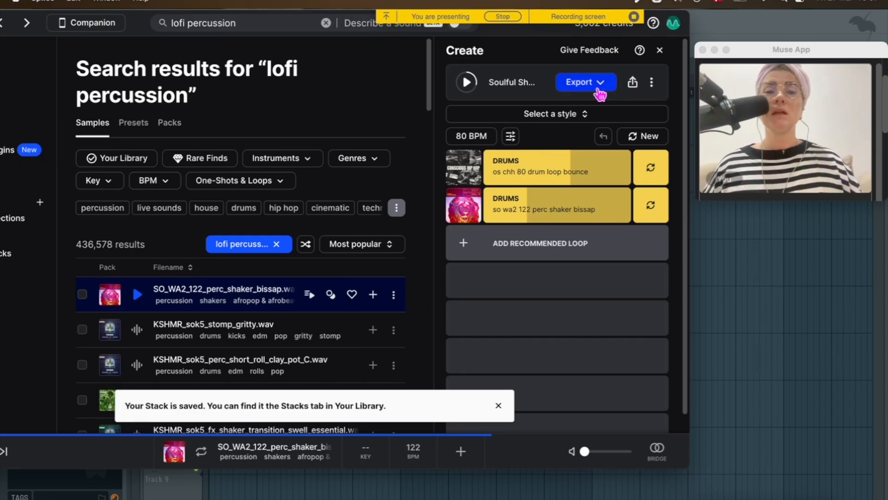
Export the saved stack as stems
{"action": "left_click", "coordinate": [599, 83]}
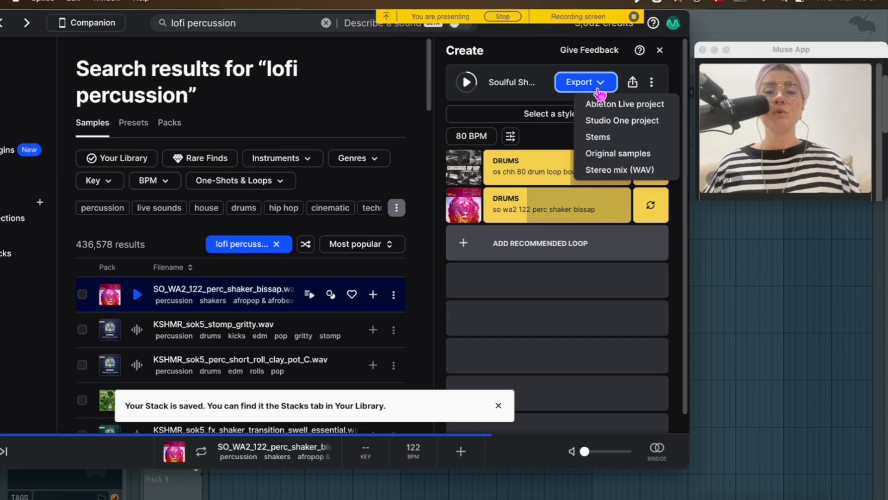
{"action": "left_click", "coordinate": [598, 141]}
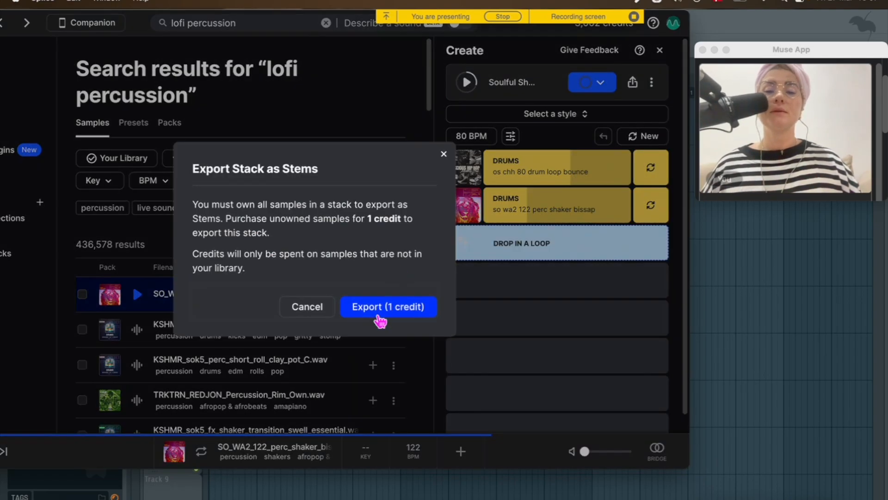
Open the exported Soulful Shade [Stems] zip in Downloads, expand its folder and select both WAV stems
{"action": "left_click", "coordinate": [377, 309]}
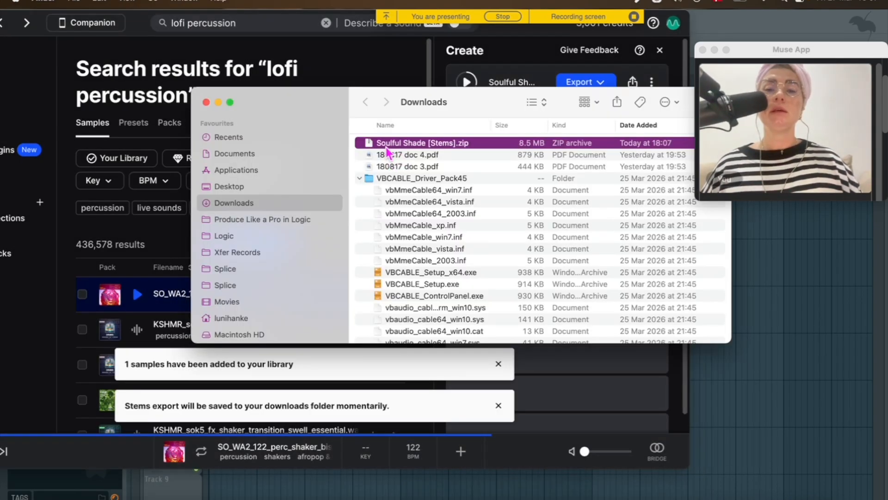
{"action": "double_click", "coordinate": [383, 146]}
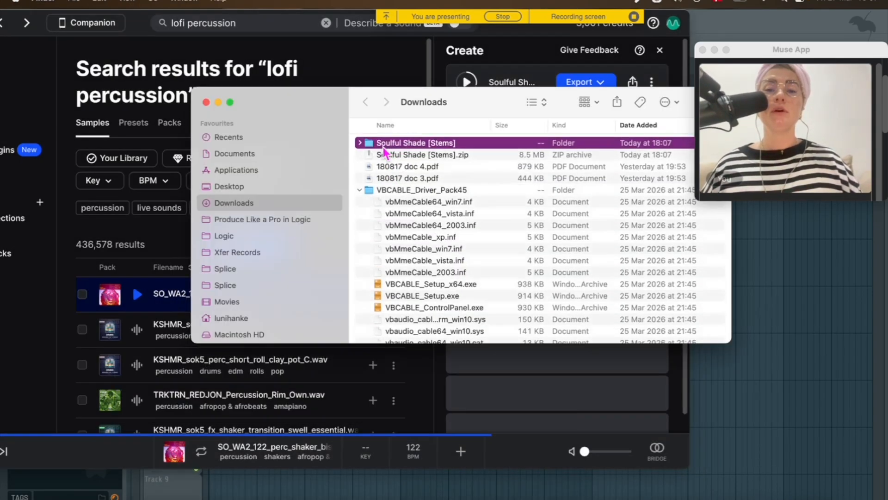
{"action": "left_click", "coordinate": [359, 144]}
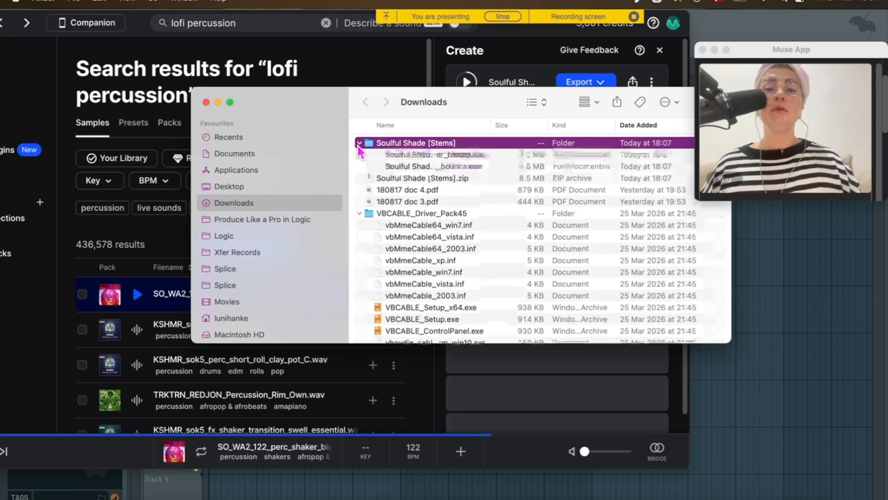
{"action": "left_click", "coordinate": [445, 157]}
{"action": "left_click", "coordinate": [447, 169], "text": "shift"}
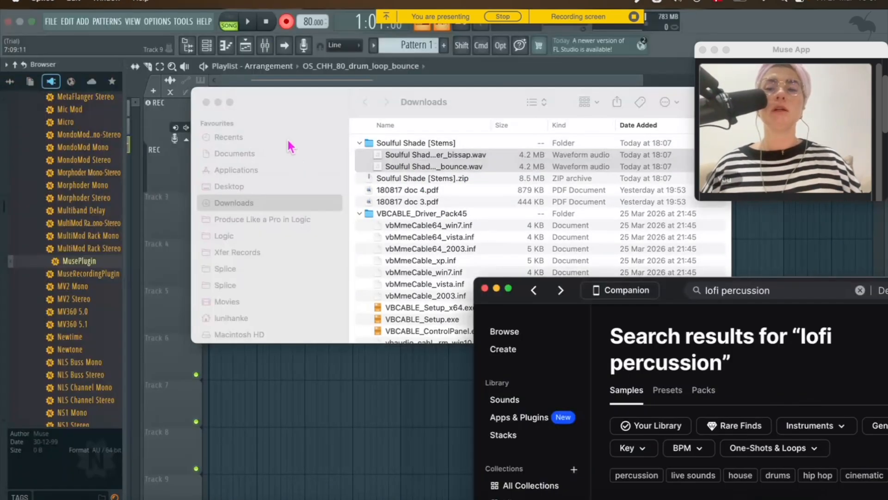
Place both stems on playlist tracks in FL Studio and preview them briefly
{"action": "left_click", "coordinate": [283, 111]}
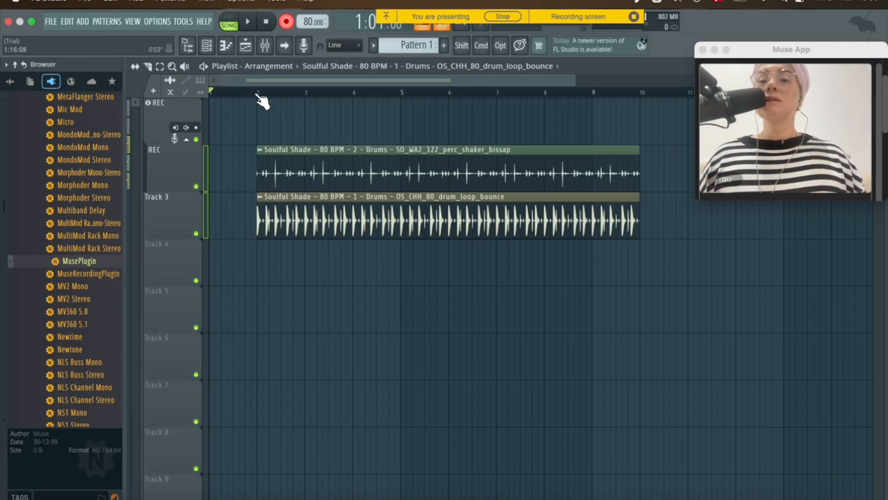
{"action": "left_click", "coordinate": [257, 94]}
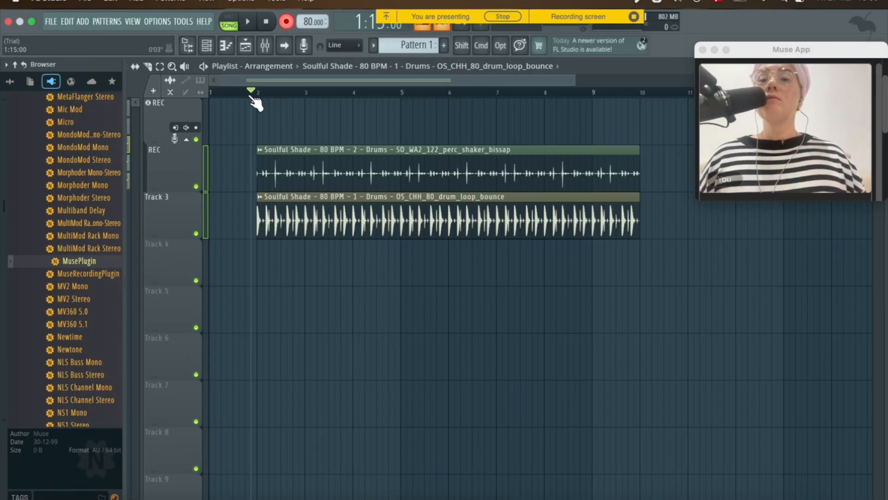
{"action": "key", "text": "space"}
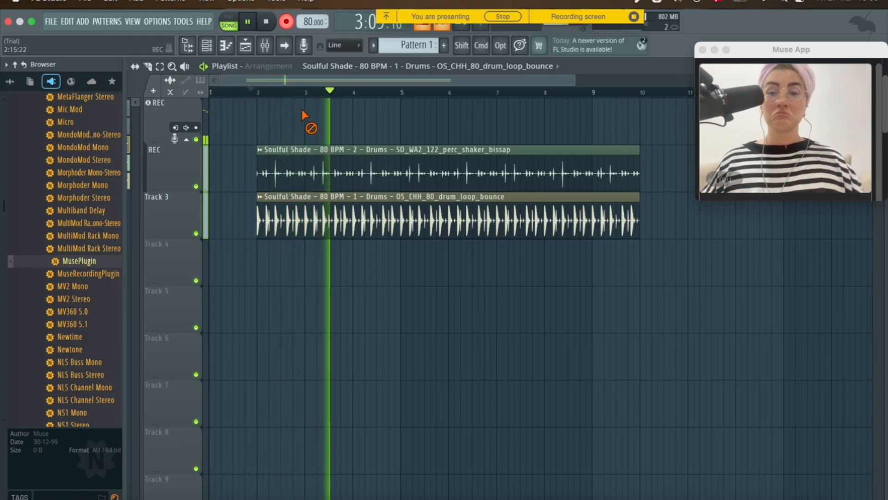
{"action": "key", "text": "space"}
{"action": "left_click", "coordinate": [265, 45]}
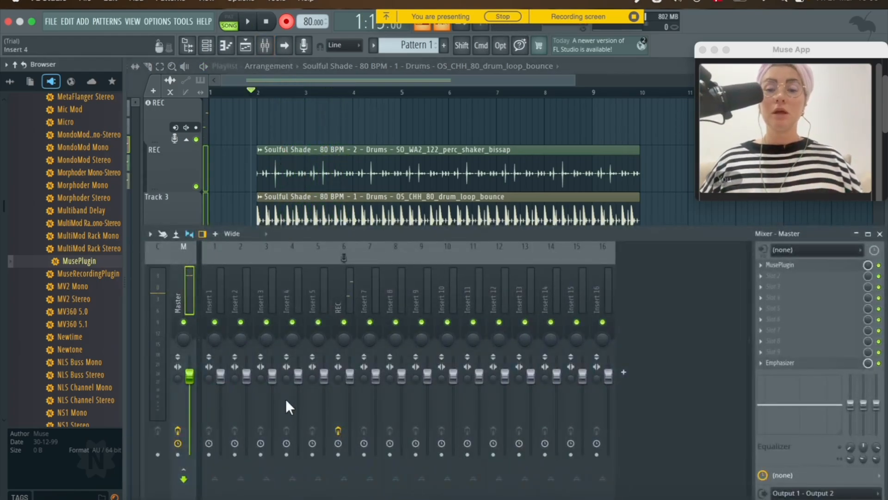
{"action": "left_click", "coordinate": [265, 46]}
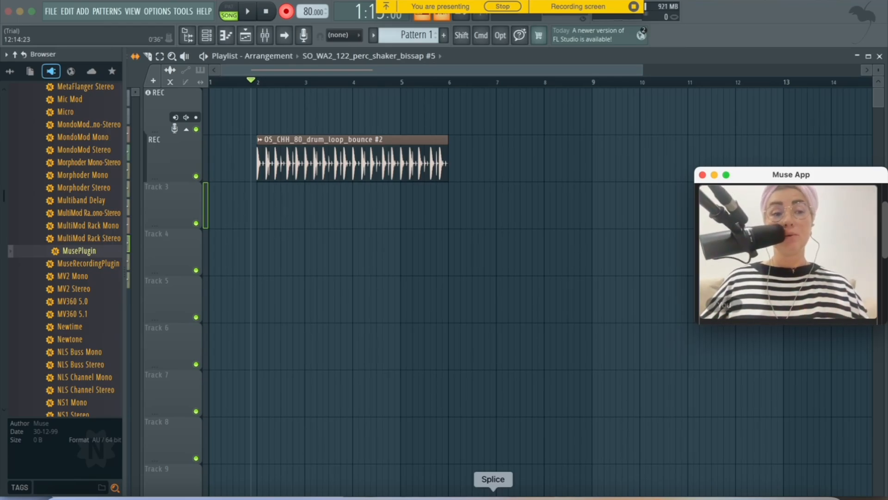
Drag the SO_WA2_122_perc_shaker_bissap loop from Splice onto Track 3 below the drum loop
{"action": "left_click", "coordinate": [493, 494]}
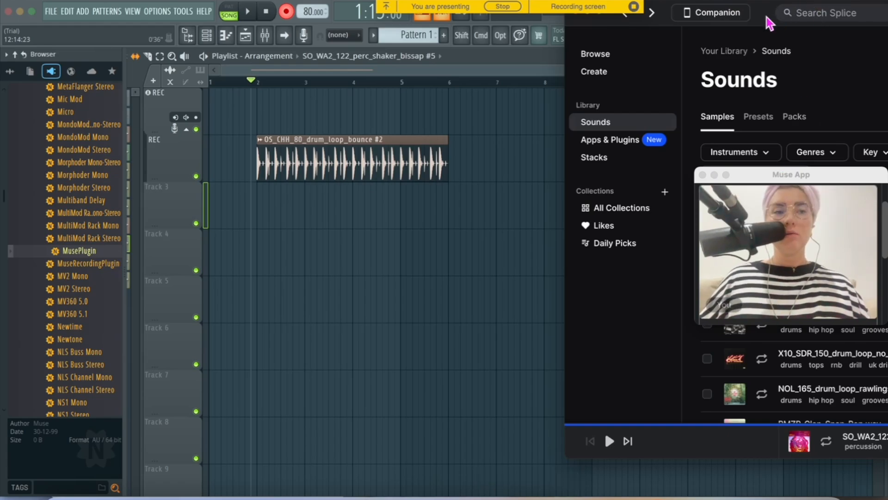
{"action": "left_click_drag", "start_coordinate": [593, 29], "coordinate": [634, 24]}
{"action": "left_click_drag", "start_coordinate": [606, 287], "coordinate": [273, 197]}
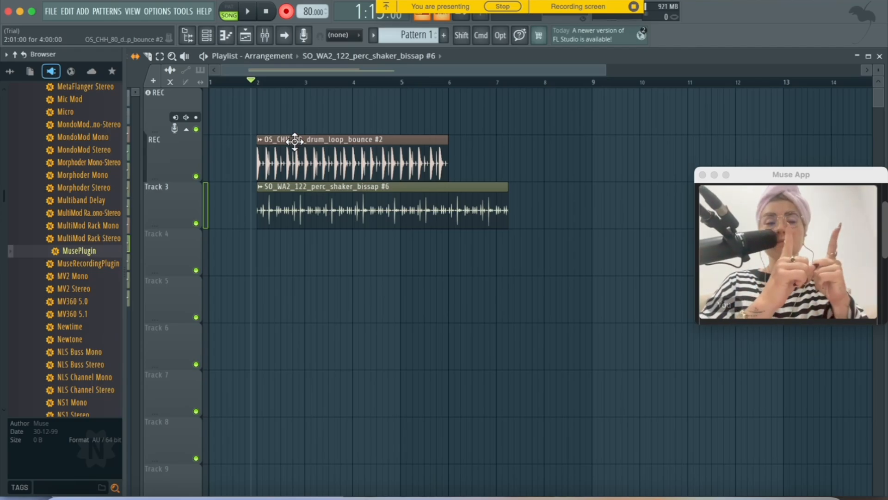
Run Detect tempo on the shaker clip and set its tempo to 80 BPM
{"action": "left_click", "coordinate": [259, 187]}
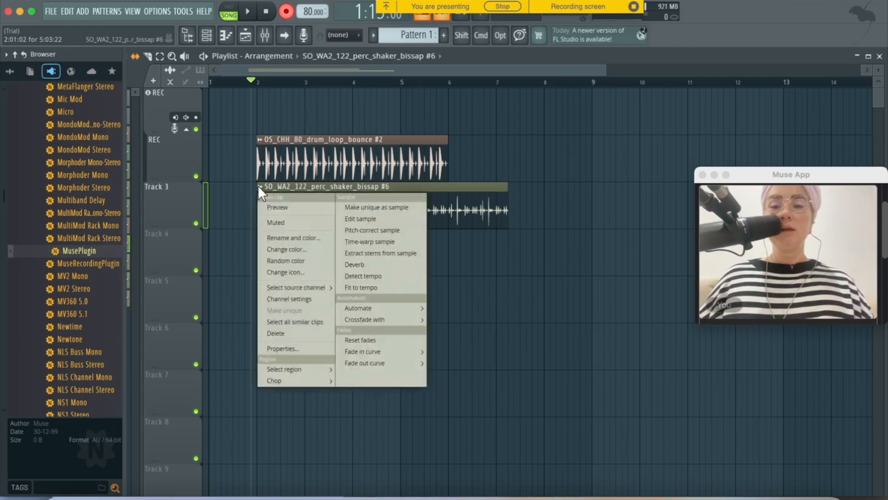
{"action": "left_click", "coordinate": [375, 286]}
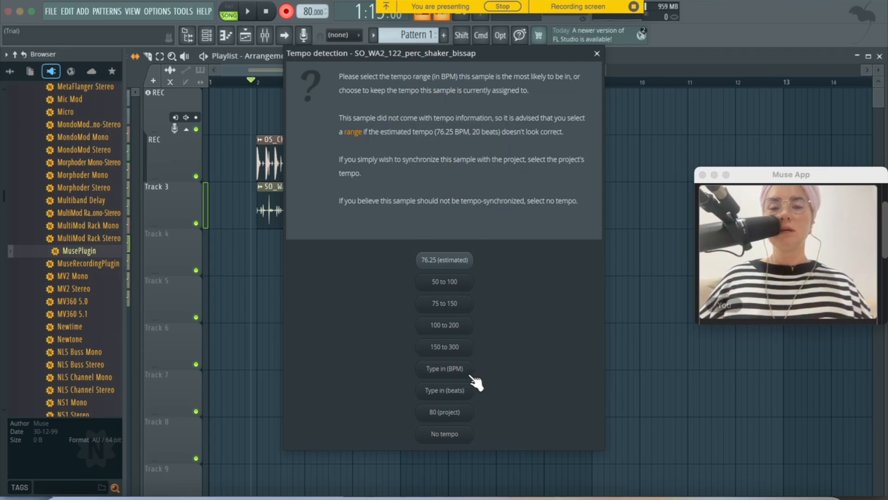
{"action": "left_click", "coordinate": [456, 374]}
{"action": "type", "text": "880"}
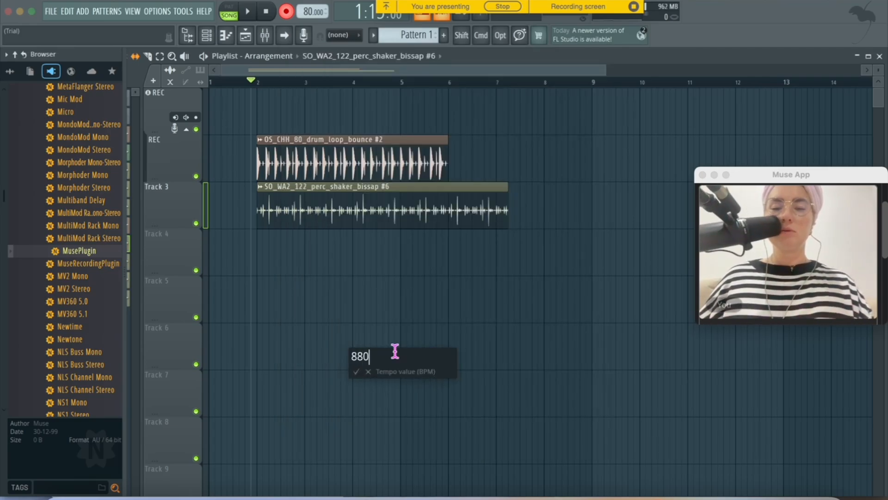
{"action": "key", "text": "BackSpace"}
{"action": "key", "text": "BackSpace"}
{"action": "type", "text": "0"}
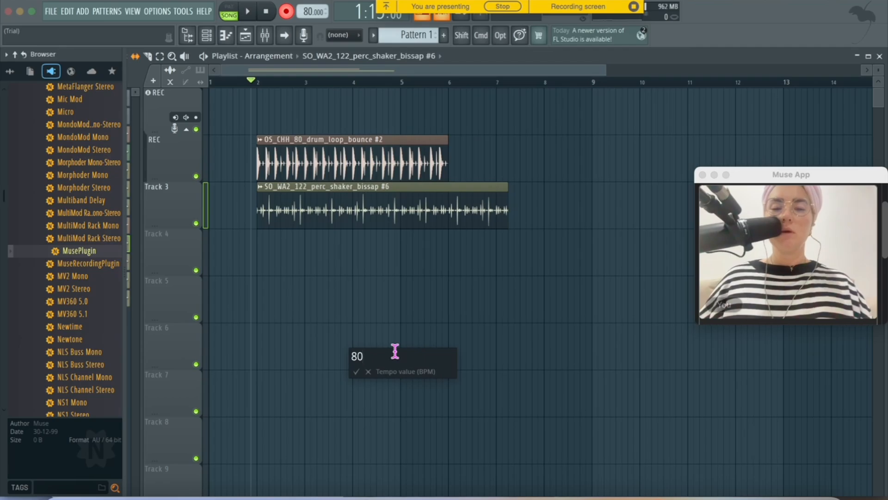
{"action": "left_click", "coordinate": [356, 372]}
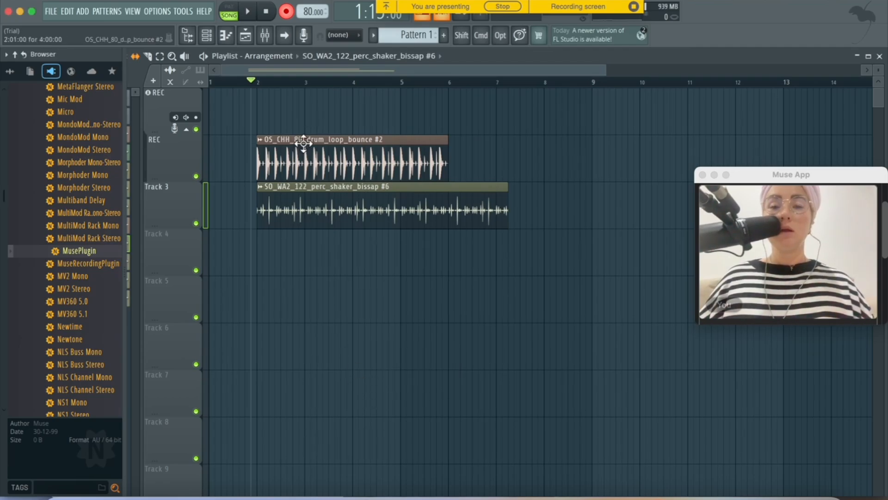